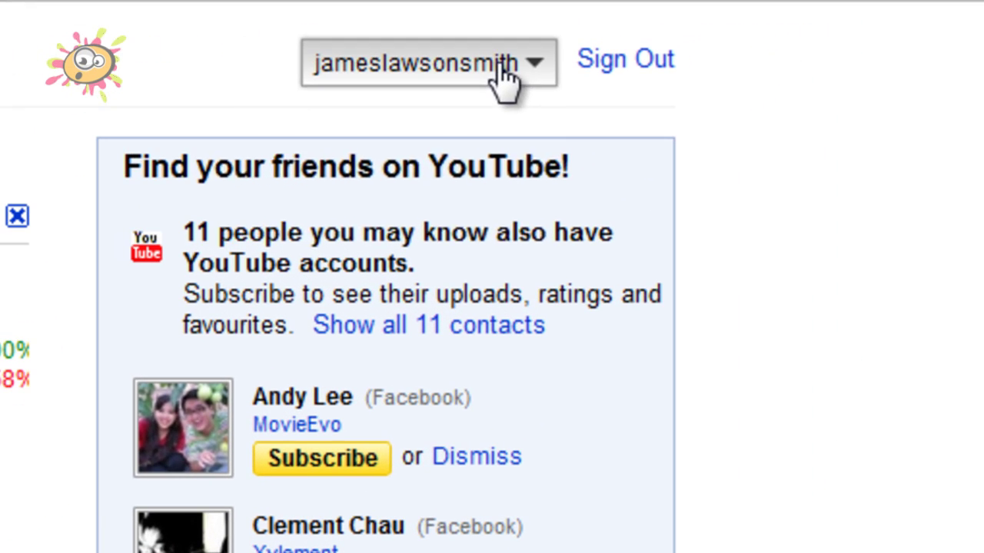
Step: Go to My Videos from the account menu and open the 'YouTube iFrame Embed Option' edit page
{"action": "left_click", "coordinate": [790, 25]}
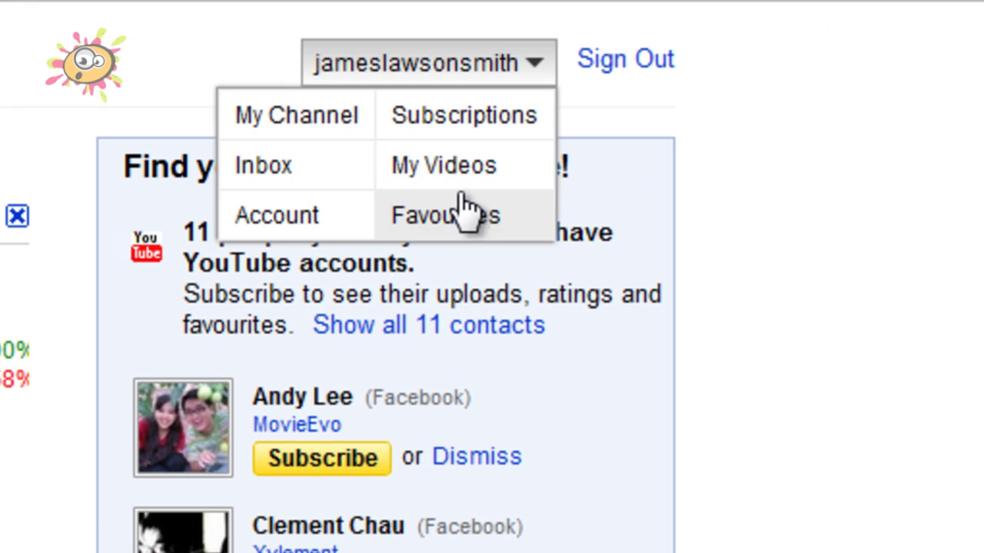
{"action": "left_click", "coordinate": [446, 169]}
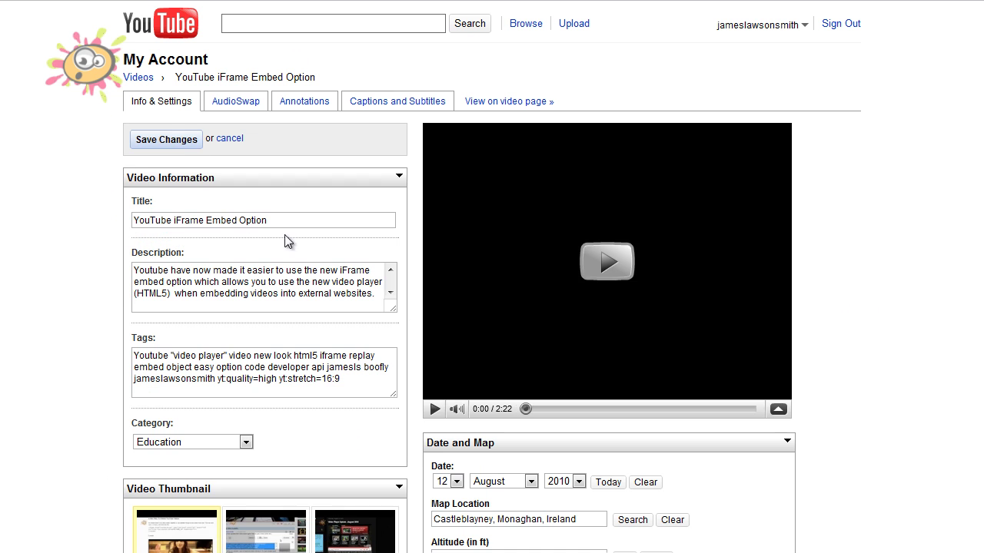
{"action": "left_click", "coordinate": [273, 292]}
{"action": "scroll", "coordinate": [323, 354], "scroll_direction": "down", "scroll_amount": 4}
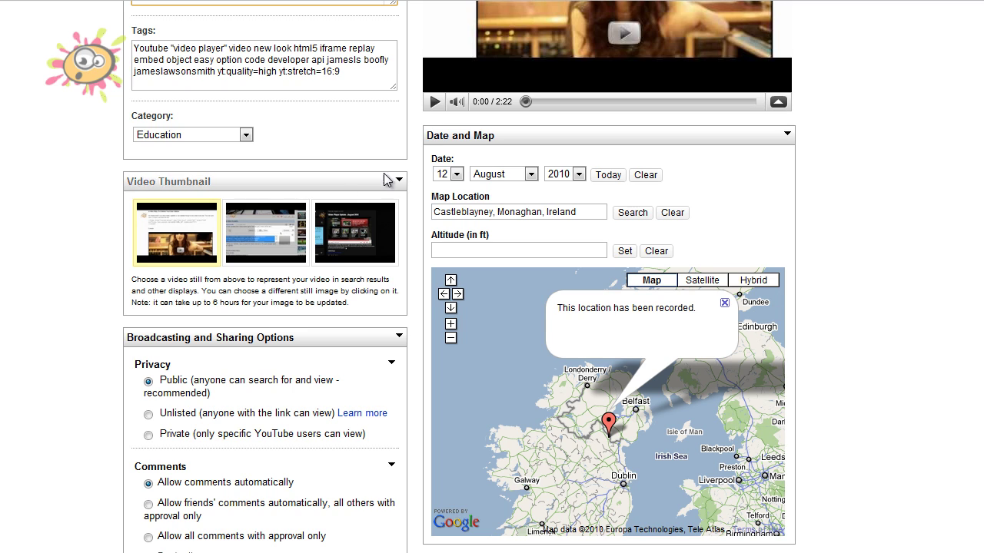
{"action": "scroll", "coordinate": [365, 154], "scroll_direction": "up", "scroll_amount": 4}
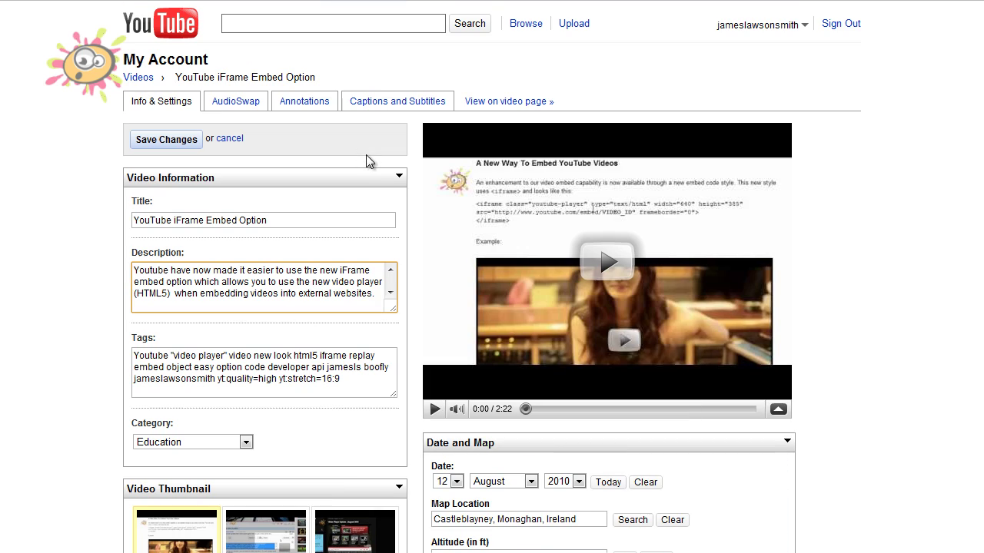
Step: Open the video's watch page, pause playback, and turn on Edit Video Detail
{"action": "left_click", "coordinate": [543, 108]}
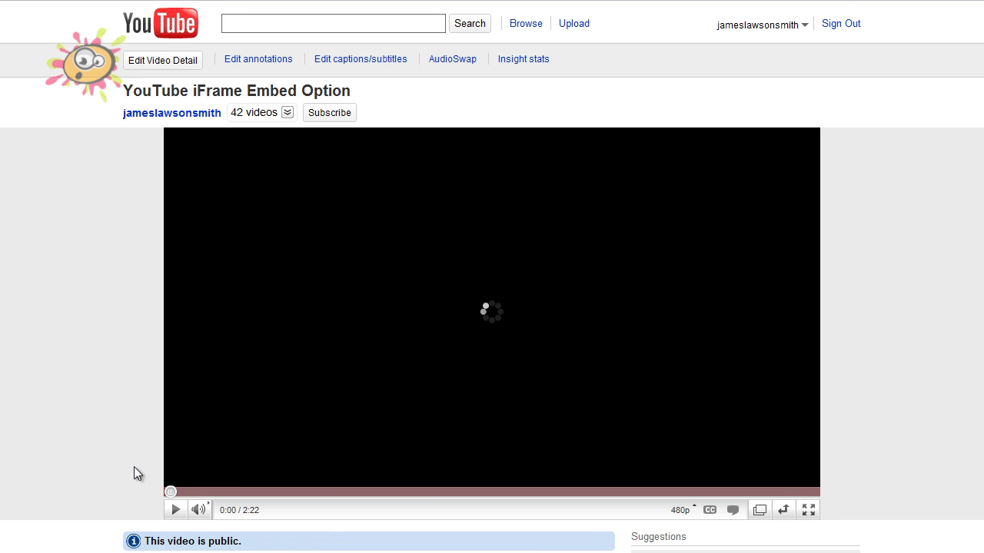
{"action": "left_click", "coordinate": [177, 512]}
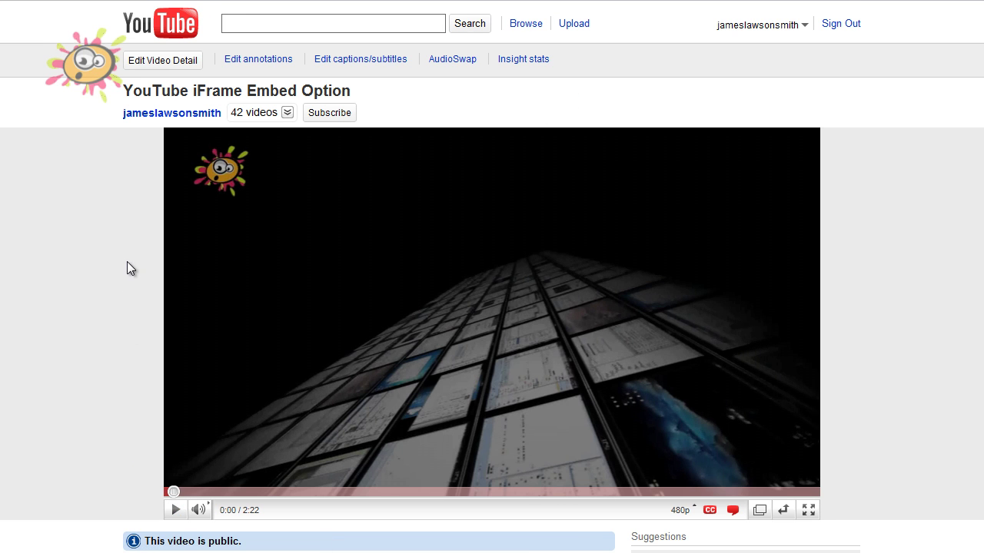
{"action": "left_click", "coordinate": [164, 61]}
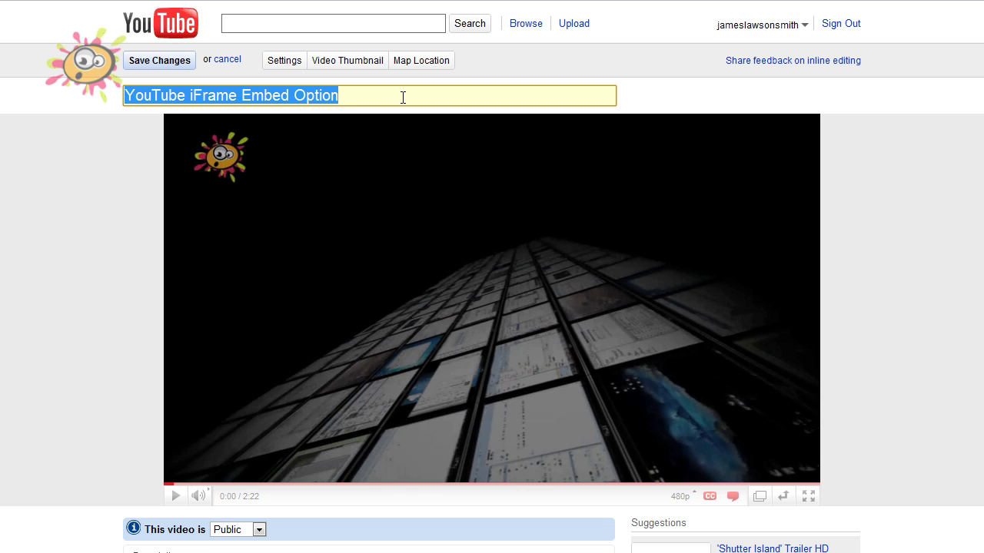
{"action": "left_click", "coordinate": [376, 95]}
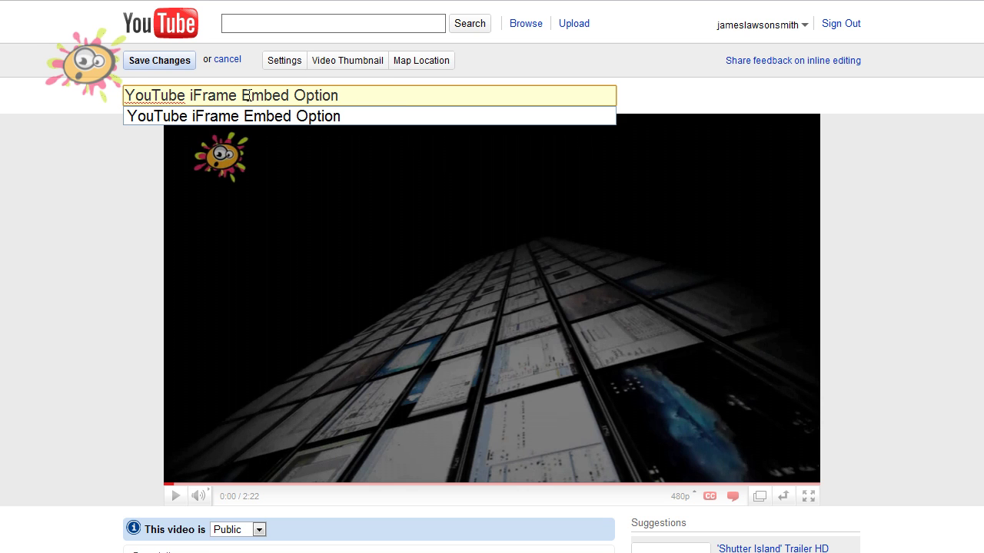
{"action": "left_click", "coordinate": [124, 262]}
Step: Put focus in the description and keep the video's privacy at Public
{"action": "scroll", "coordinate": [124, 261], "scroll_direction": "down", "scroll_amount": 5}
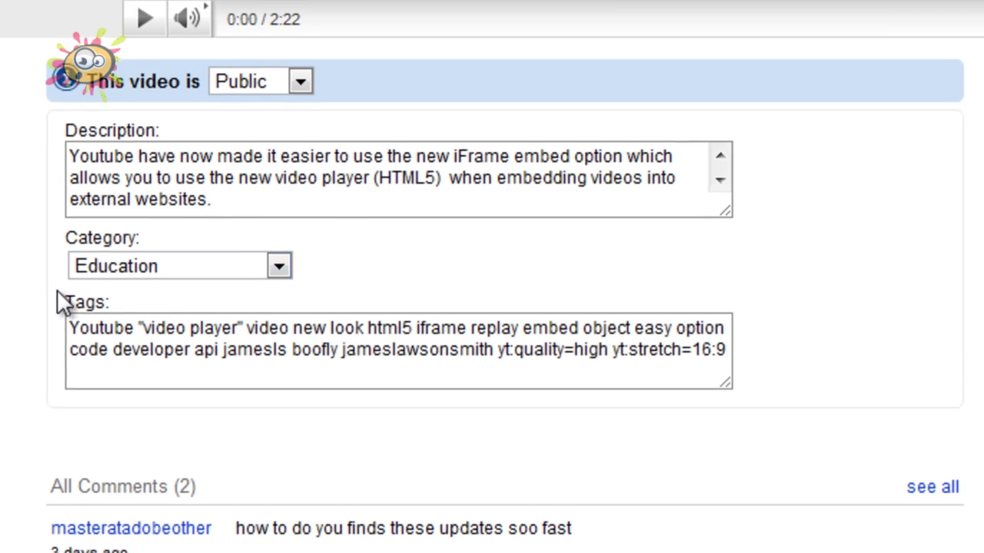
{"action": "left_click", "coordinate": [250, 205]}
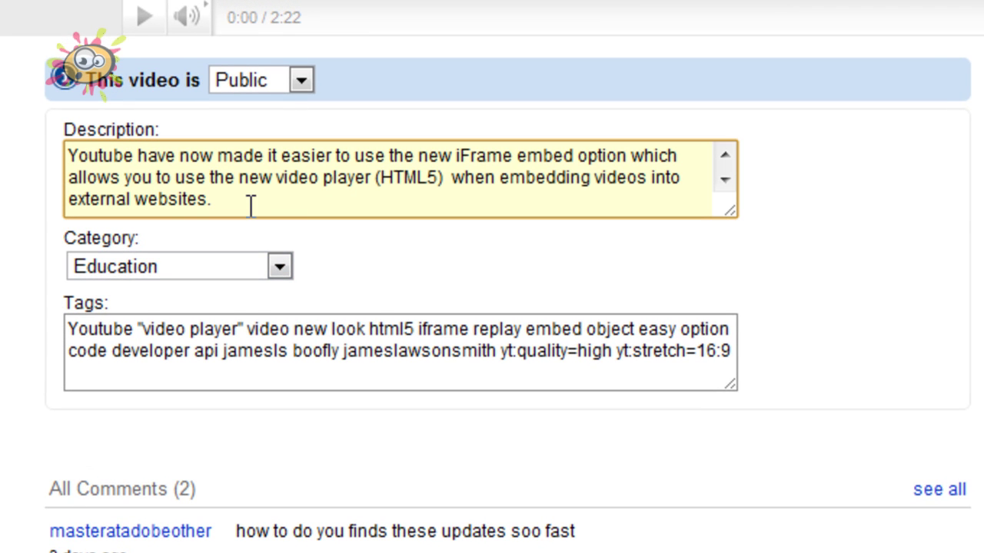
{"action": "left_click", "coordinate": [298, 80]}
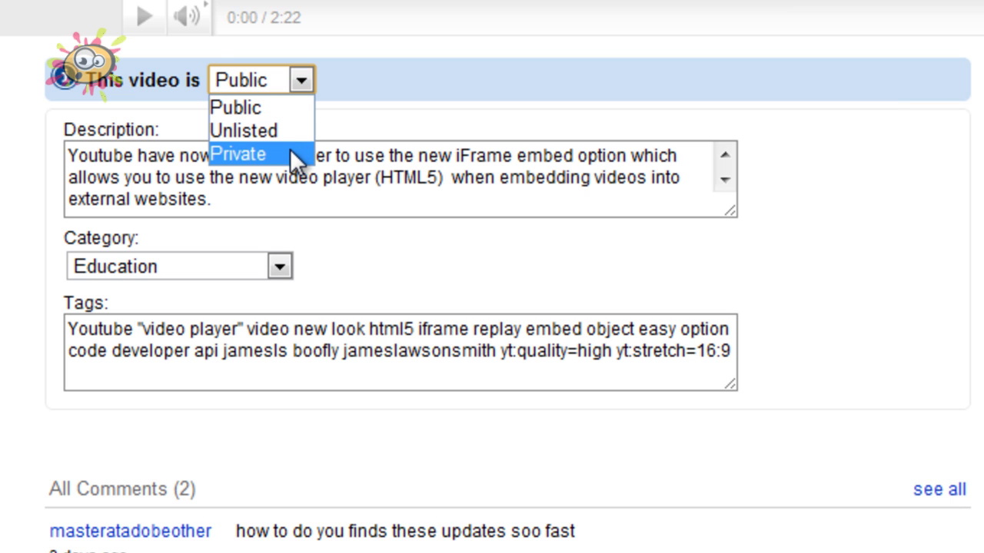
{"action": "key", "text": "Tab"}
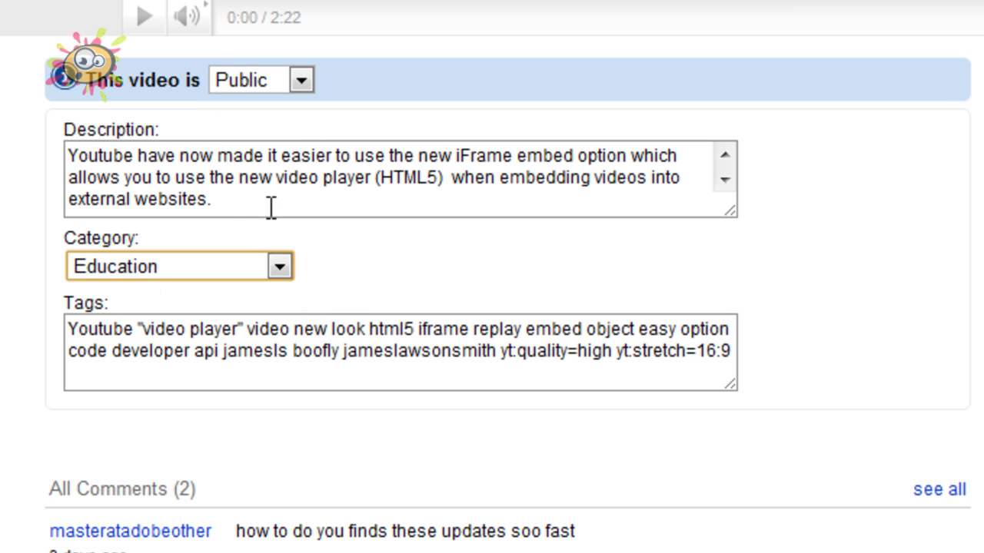
{"action": "left_click", "coordinate": [269, 206]}
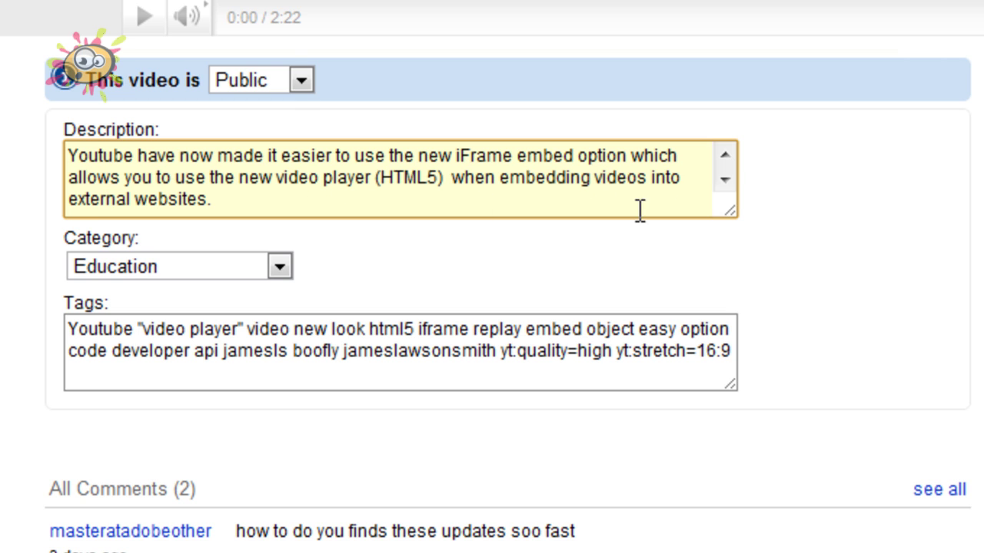
Step: Keep Education as the category and put focus in the tags field
{"action": "left_click", "coordinate": [724, 180]}
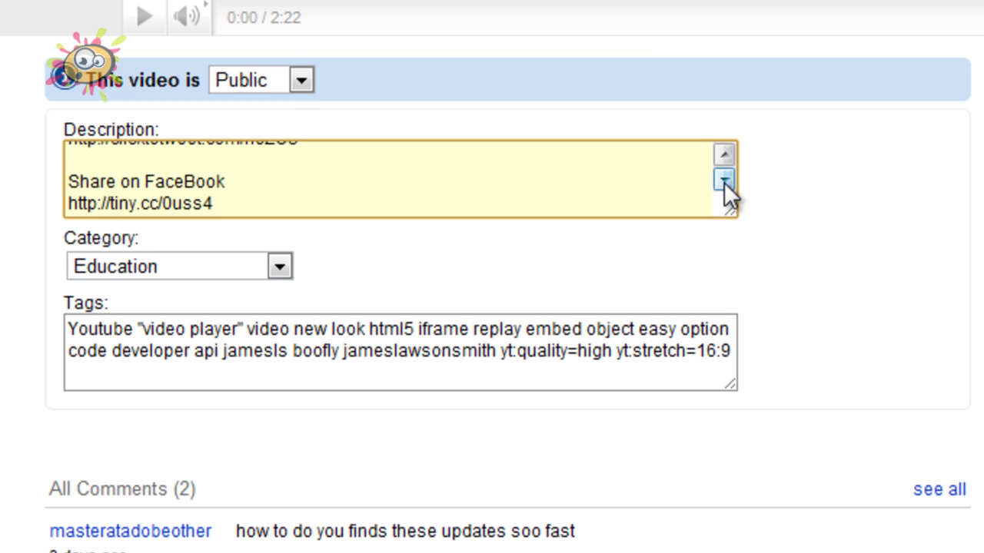
{"action": "left_click", "coordinate": [724, 156]}
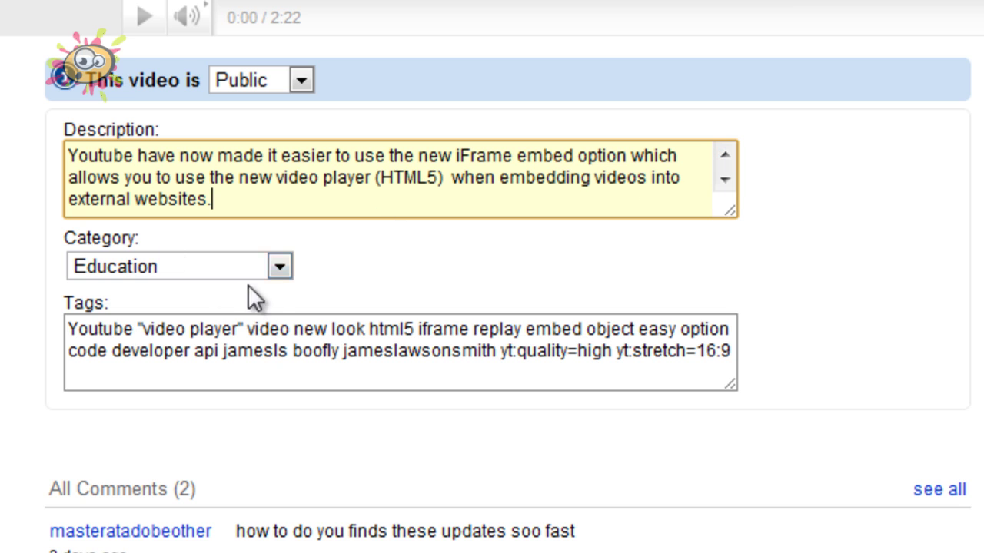
{"action": "left_click", "coordinate": [278, 266]}
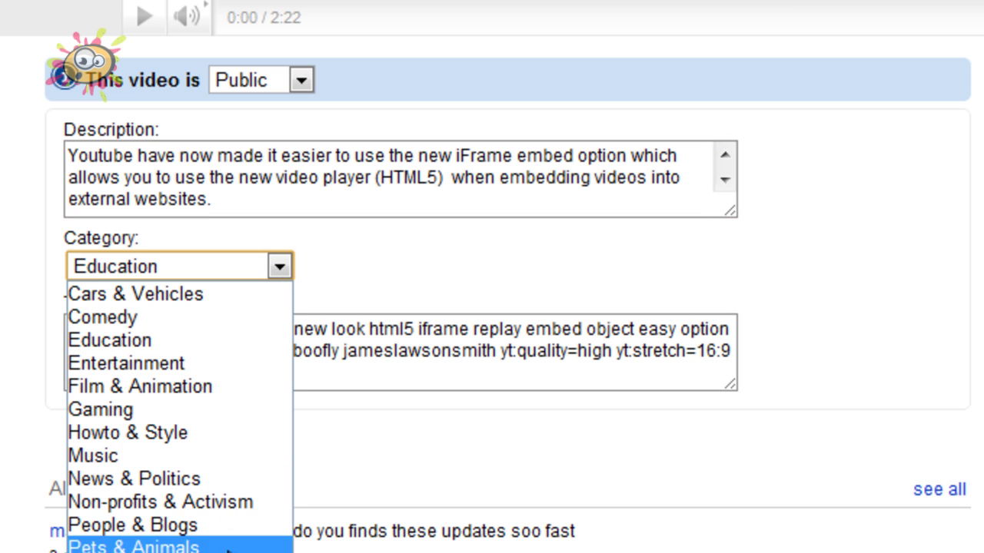
{"action": "left_click", "coordinate": [214, 339]}
{"action": "left_click", "coordinate": [690, 361]}
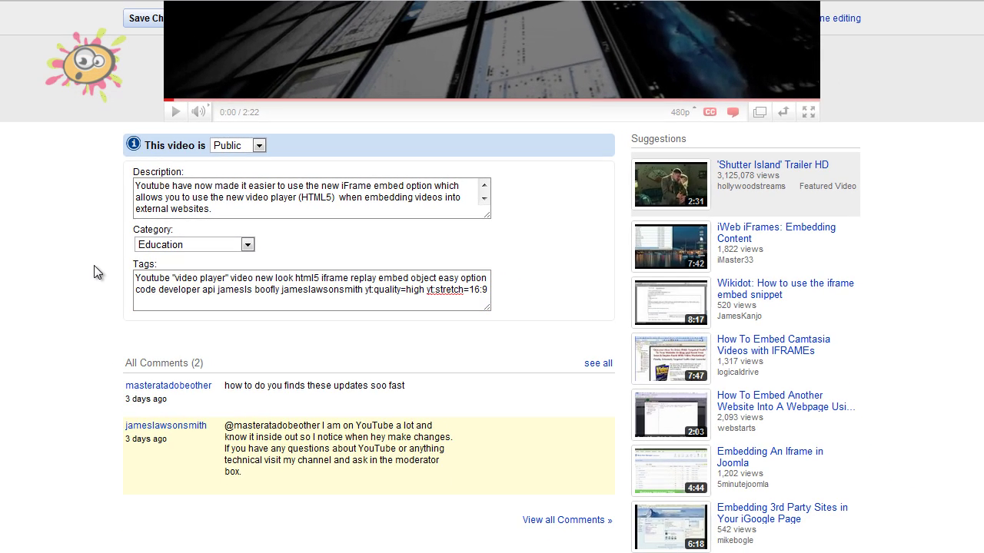
{"action": "scroll", "coordinate": [88, 287], "scroll_direction": "up", "scroll_amount": 4}
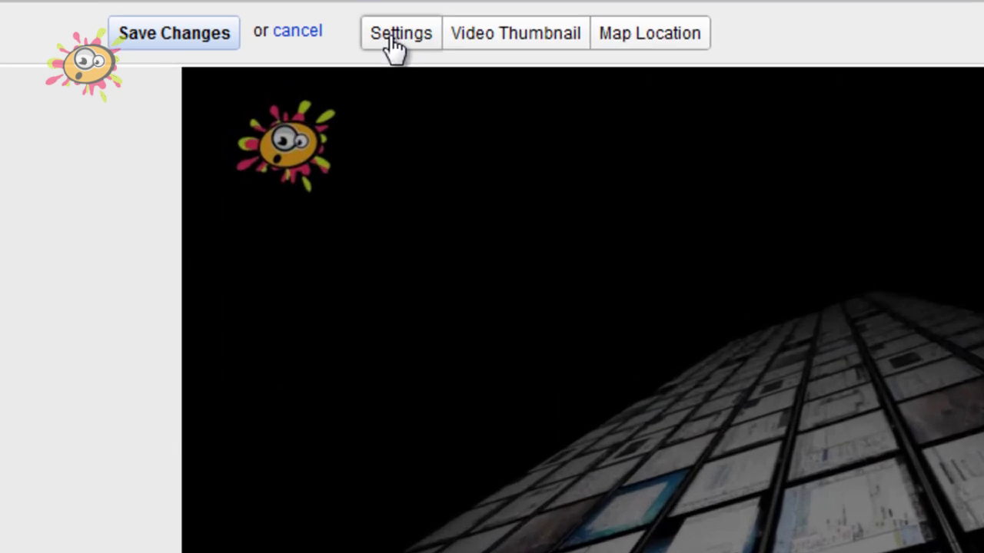
Step: In the Settings tab, allow rating, external embedding and mobile phones and TV, then save
{"action": "scroll", "coordinate": [284, 23], "scroll_direction": "up", "scroll_amount": 2}
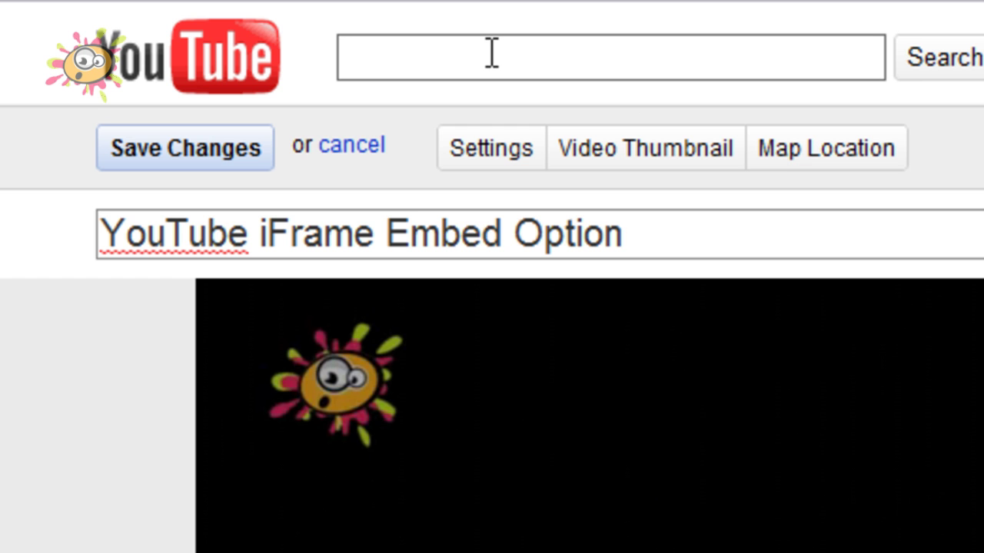
{"action": "left_click", "coordinate": [494, 148]}
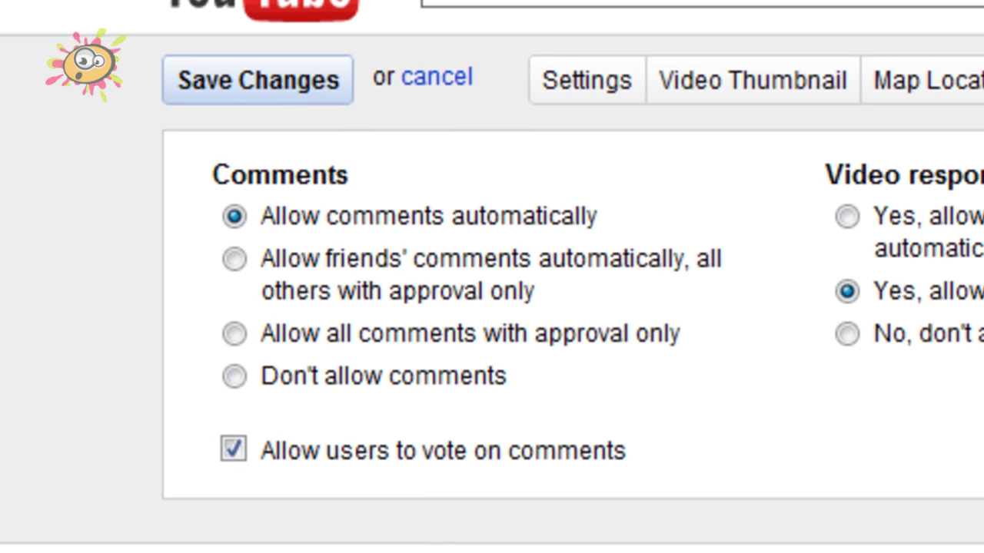
{"action": "scroll", "coordinate": [886, 432], "scroll_direction": "down", "scroll_amount": 10}
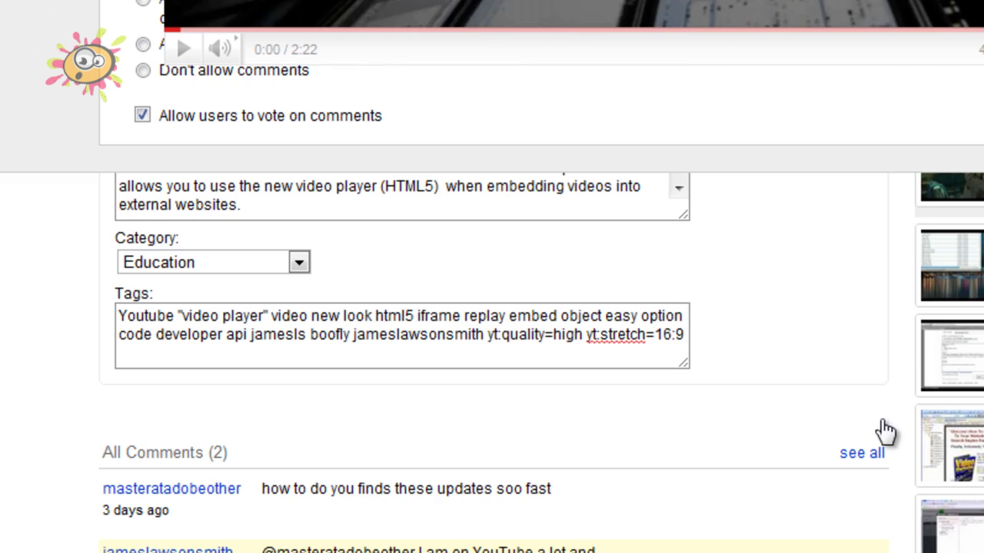
{"action": "scroll", "coordinate": [885, 431], "scroll_direction": "down", "scroll_amount": 3}
{"action": "mouse_move", "coordinate": [840, 318]}
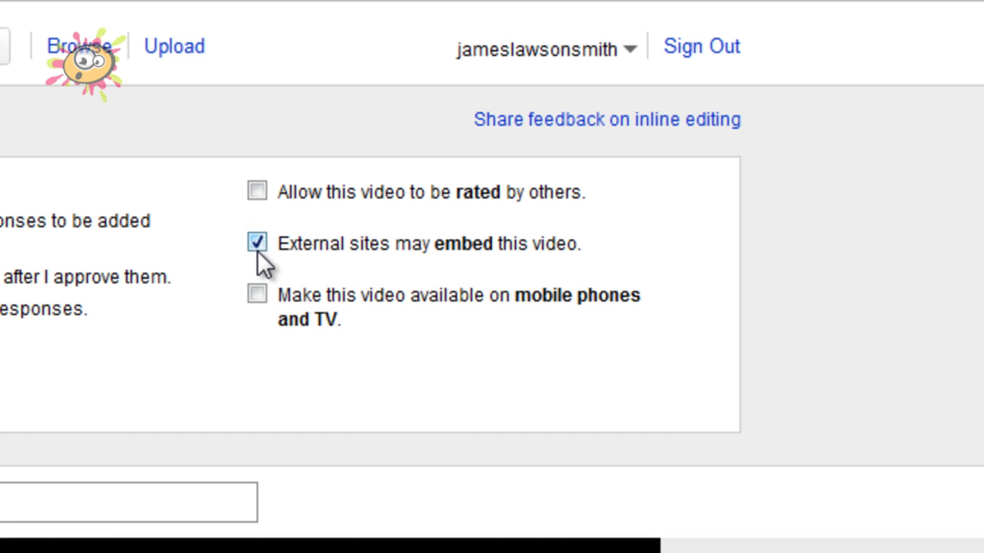
{"action": "left_click", "coordinate": [259, 246]}
{"action": "left_click", "coordinate": [258, 296]}
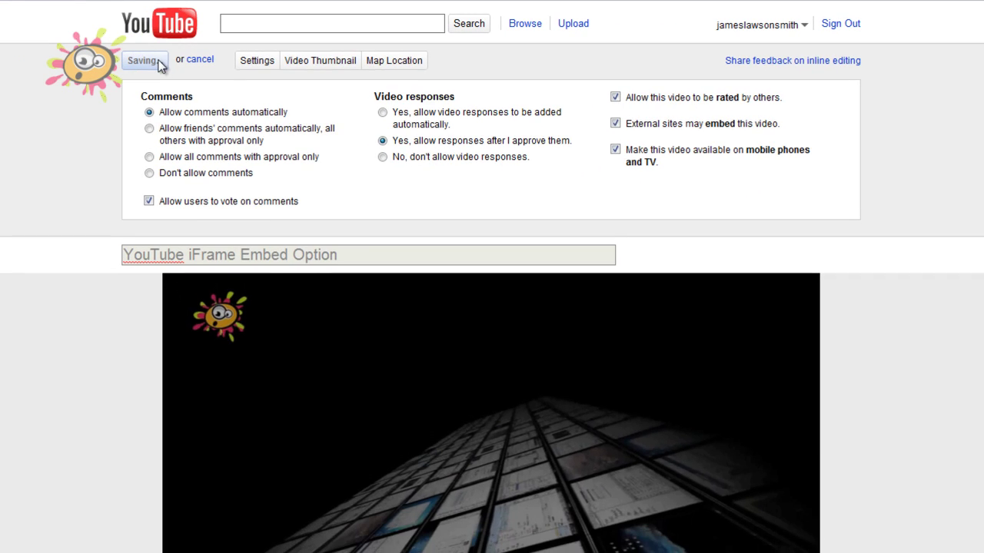
{"action": "left_click", "coordinate": [159, 62]}
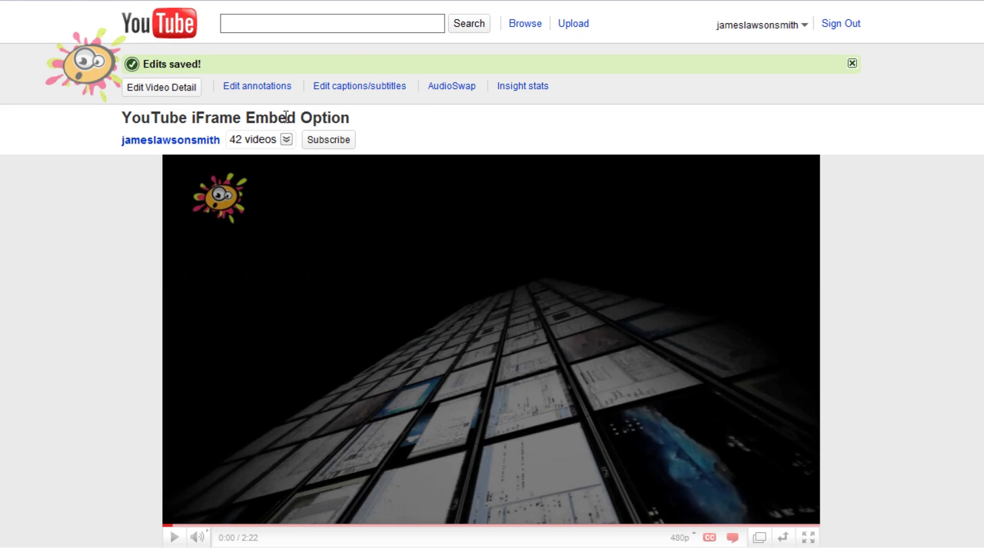
Step: Search 'cast' in Map Location, pick Castleblayney, Monaghan, Ireland, and save the edits
{"action": "left_click", "coordinate": [162, 90]}
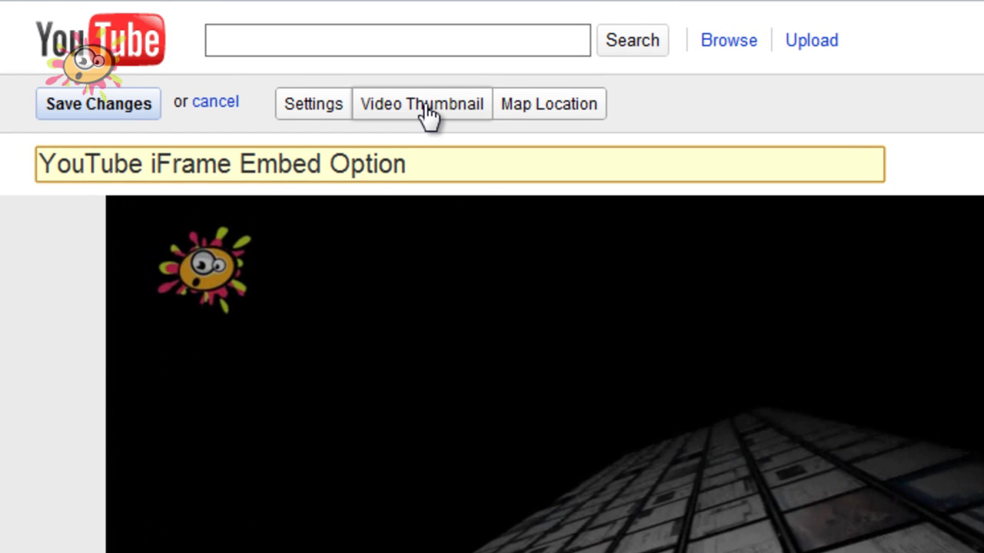
{"action": "left_click", "coordinate": [348, 63]}
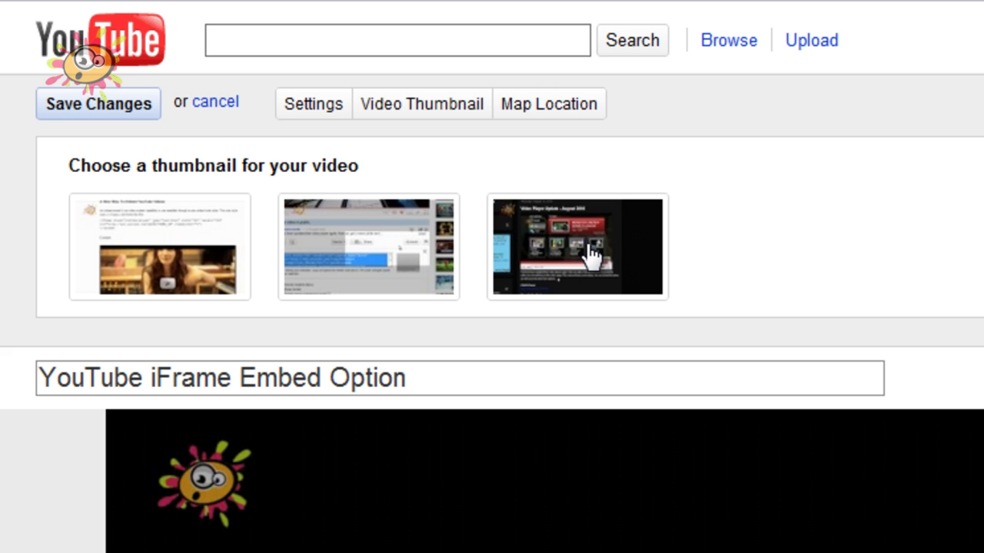
{"action": "left_click", "coordinate": [565, 112]}
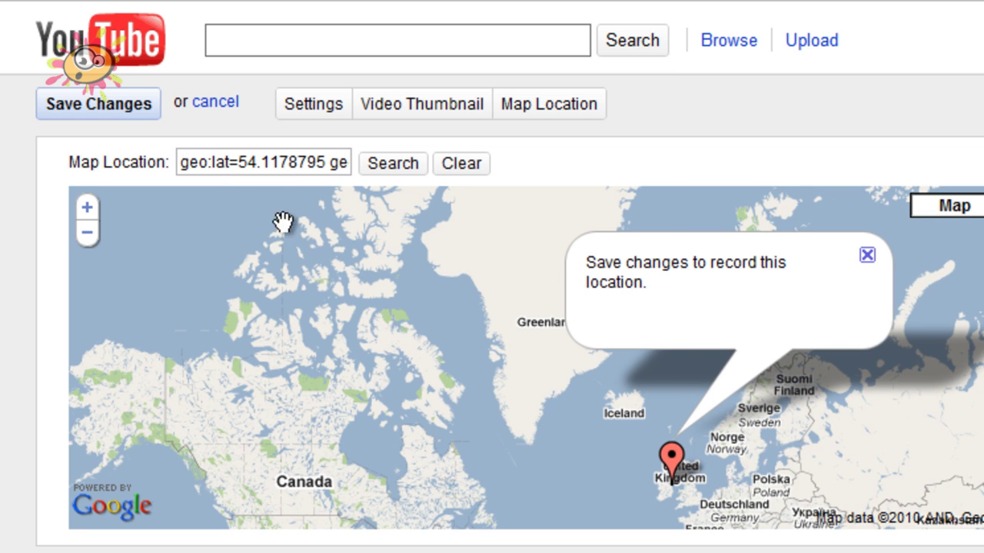
{"action": "triple_click", "coordinate": [243, 174]}
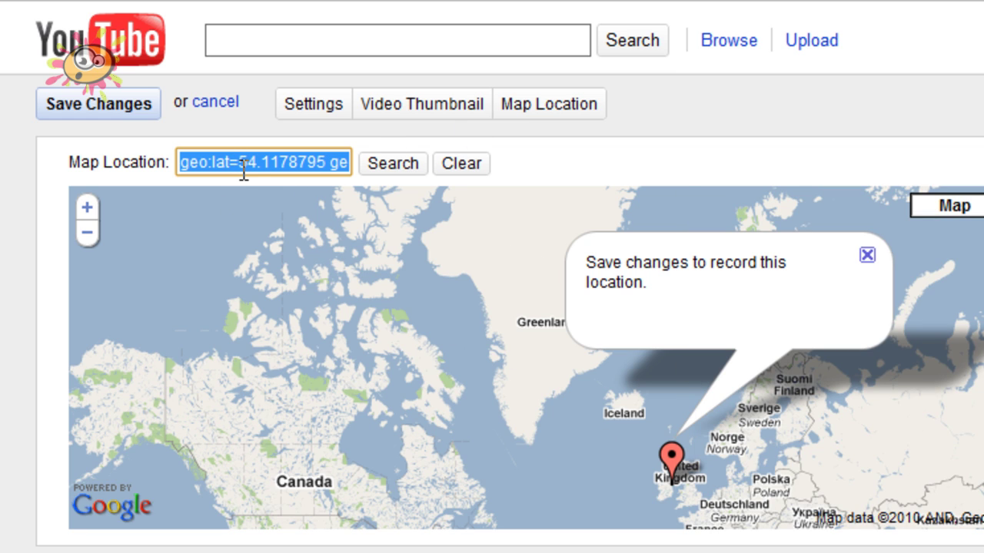
{"action": "type", "text": "cast"}
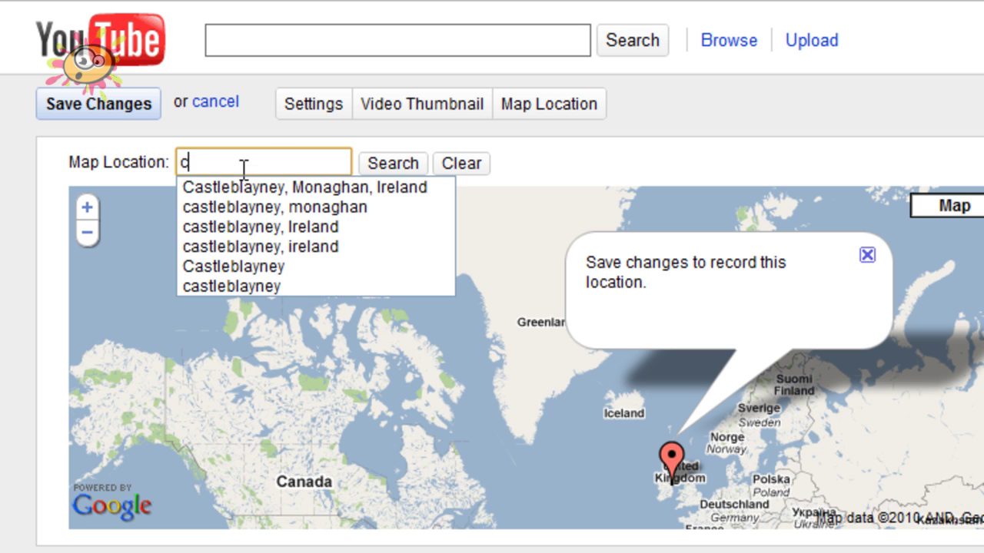
{"action": "left_click", "coordinate": [288, 187]}
{"action": "left_click", "coordinate": [394, 164]}
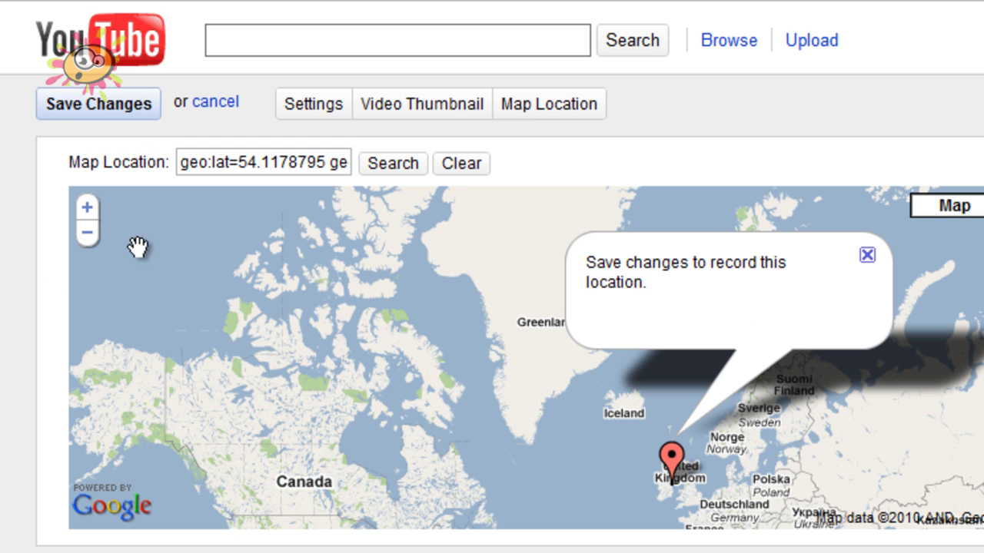
{"action": "left_click", "coordinate": [110, 107]}
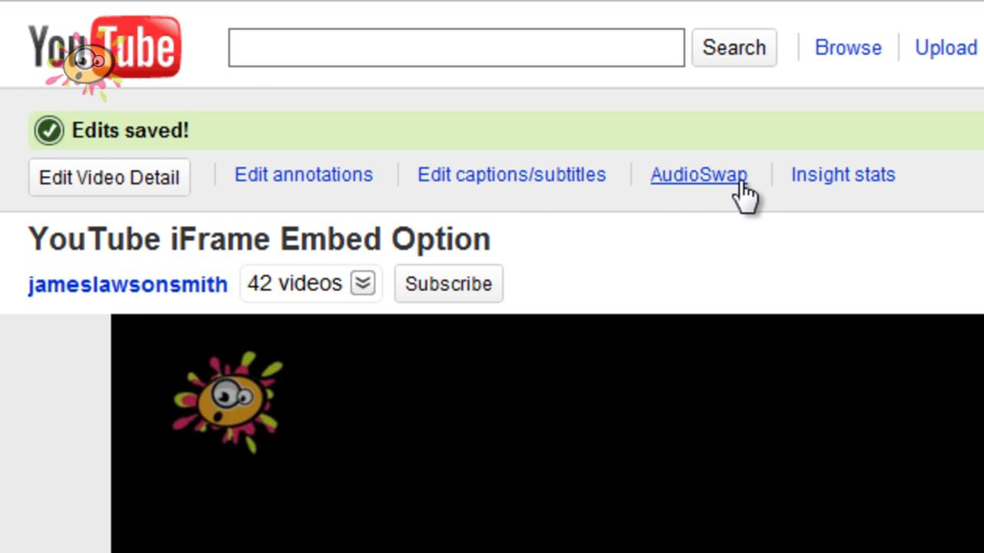
{"action": "left_click", "coordinate": [297, 177]}
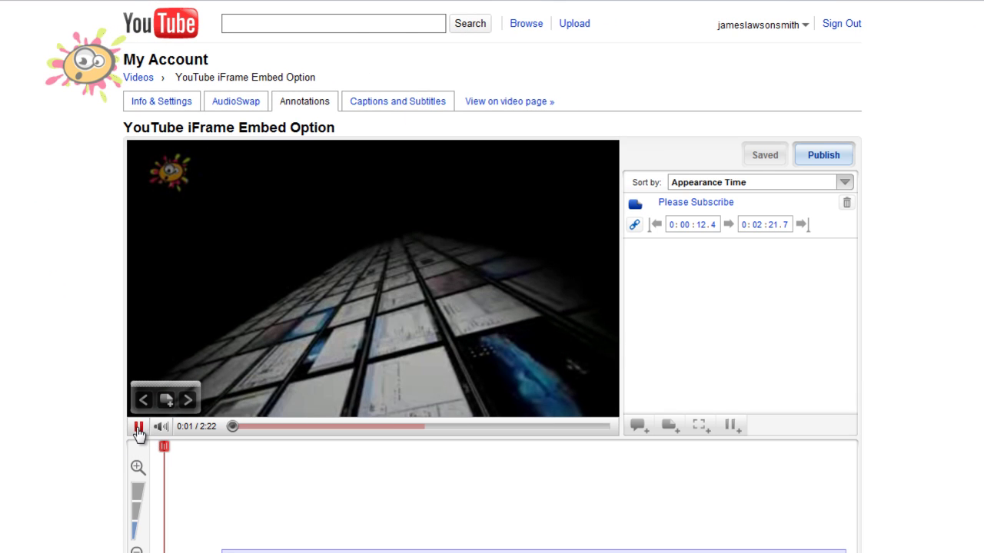
{"action": "left_click", "coordinate": [138, 427]}
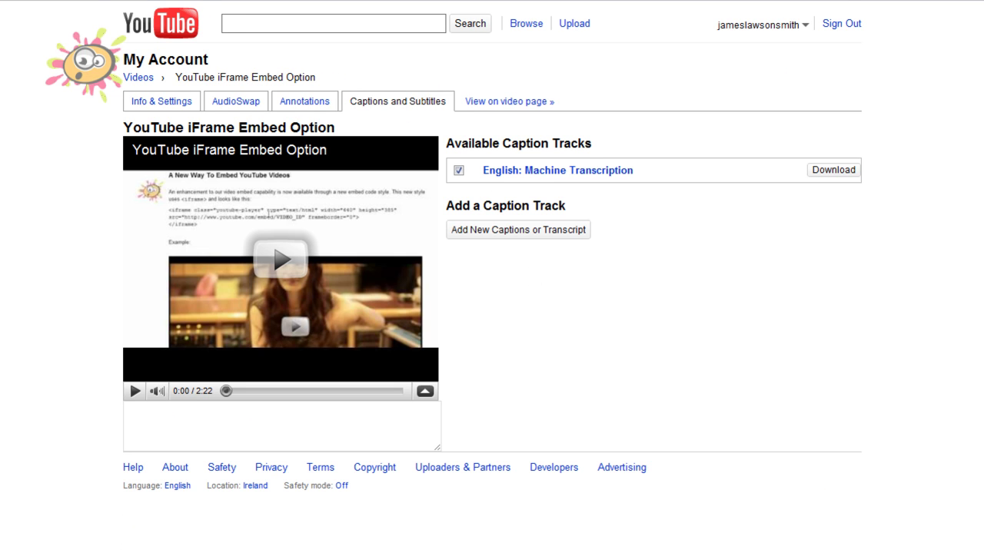
{"action": "key", "text": "alt+Left"}
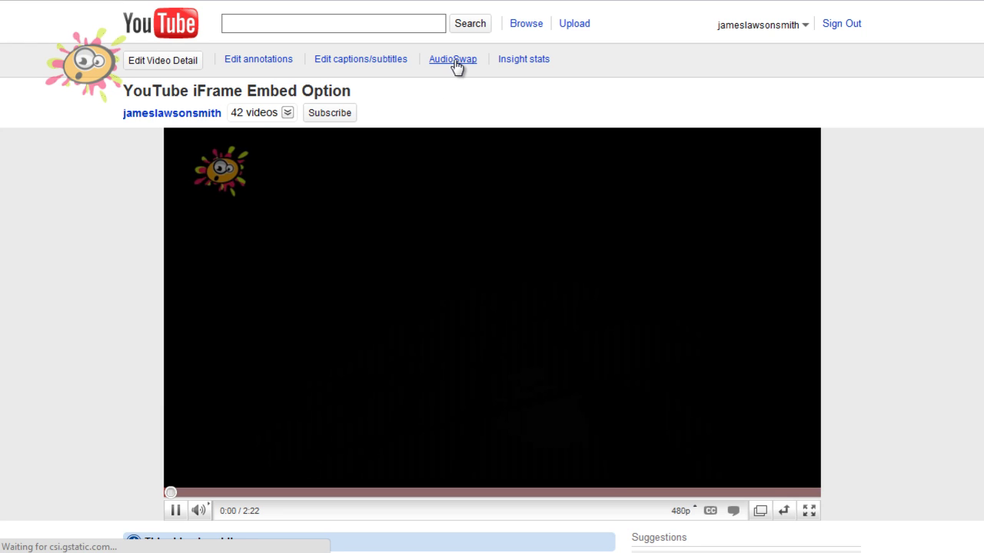
{"action": "left_click", "coordinate": [453, 60]}
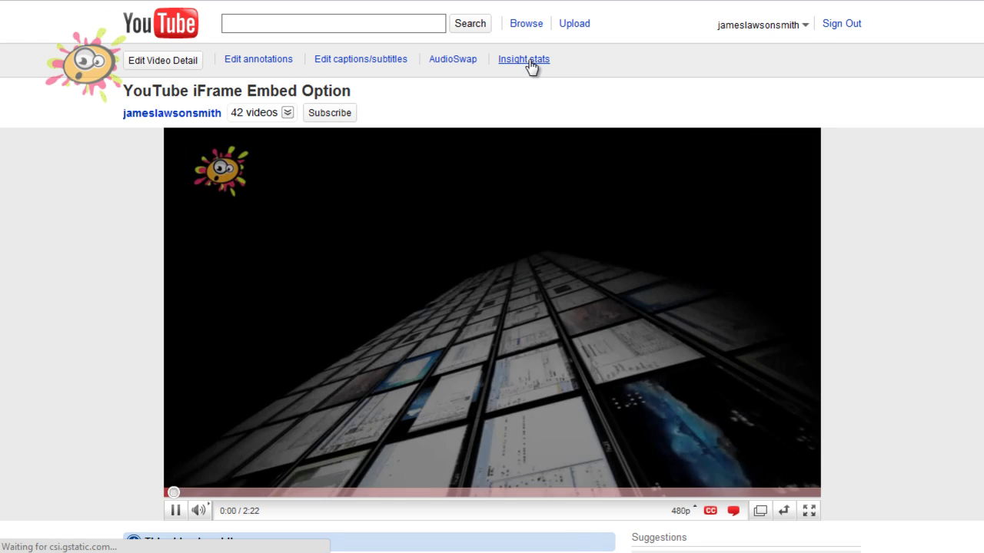
{"action": "left_click", "coordinate": [527, 61]}
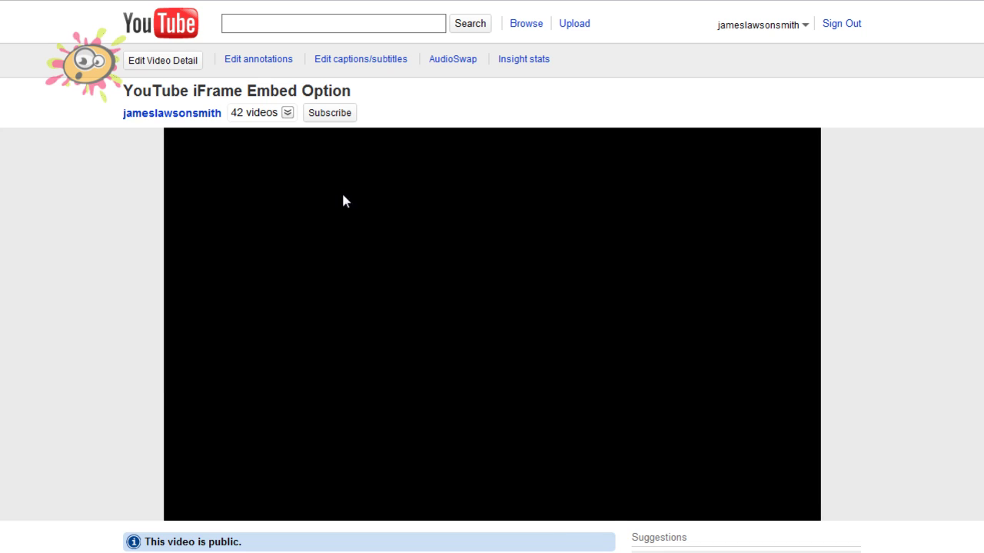
Step: Pause the video on its watch page
{"action": "left_click", "coordinate": [175, 511]}
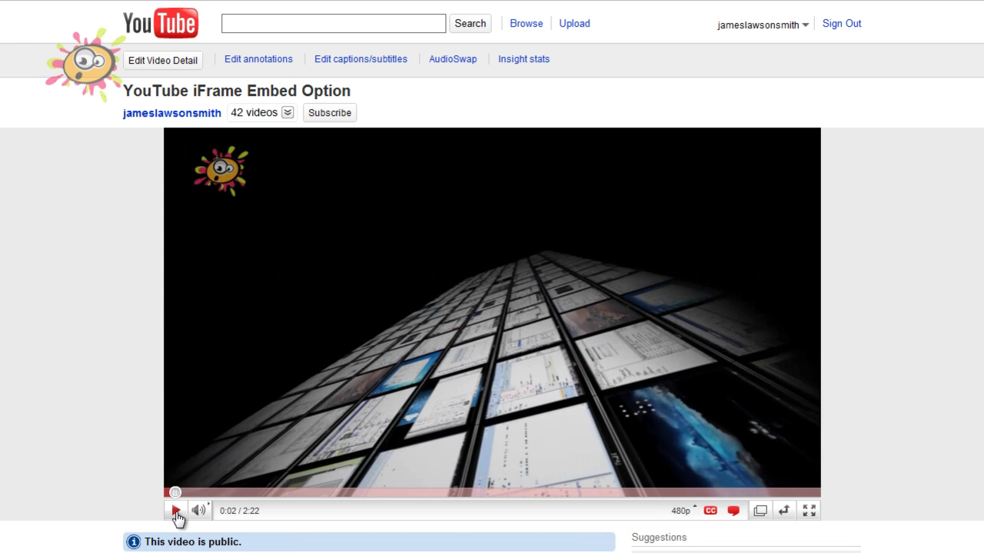